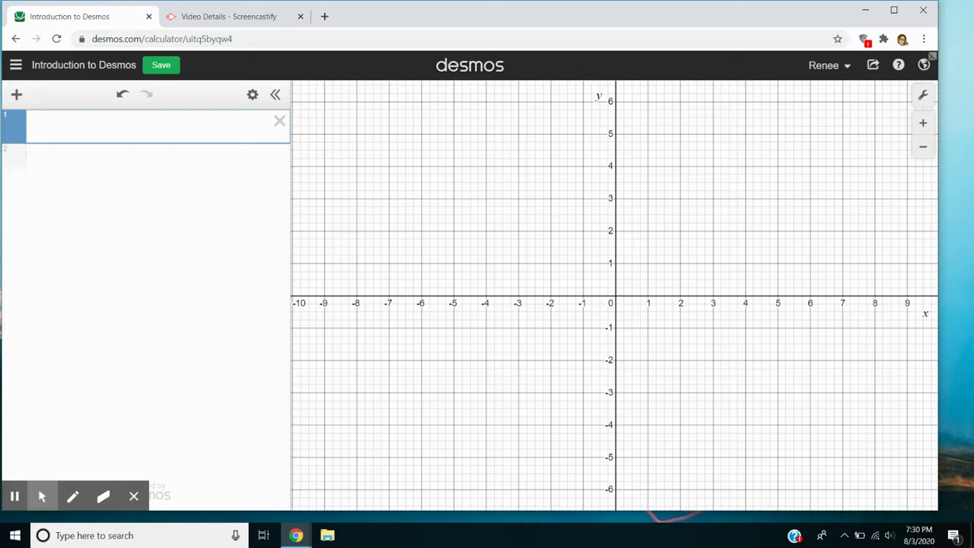
Graph the lines y = 2x + 3 and y = 2x + 4 as two separate expressions
{"action": "type", "text": "= 2x + 3"}
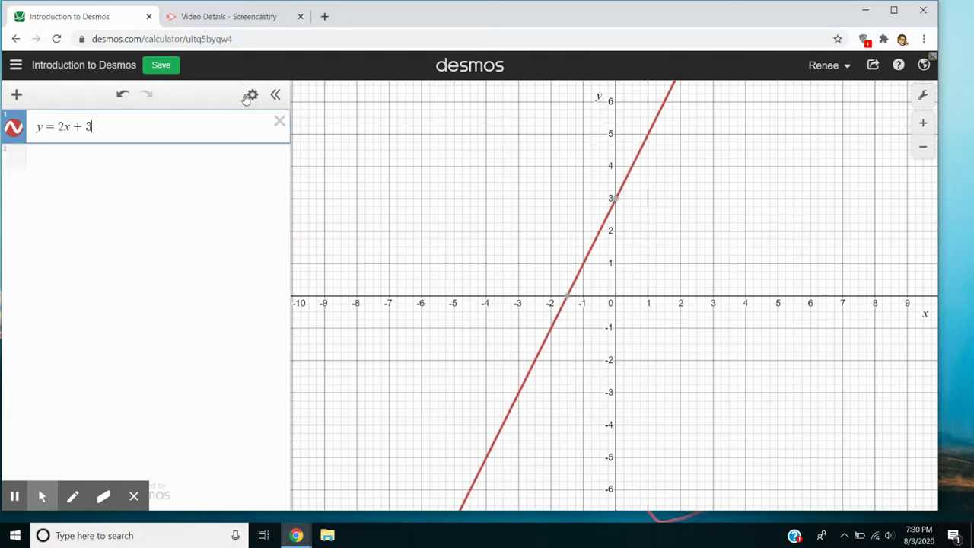
{"action": "left_click", "coordinate": [68, 155]}
{"action": "type", "text": "y = 2x + "}
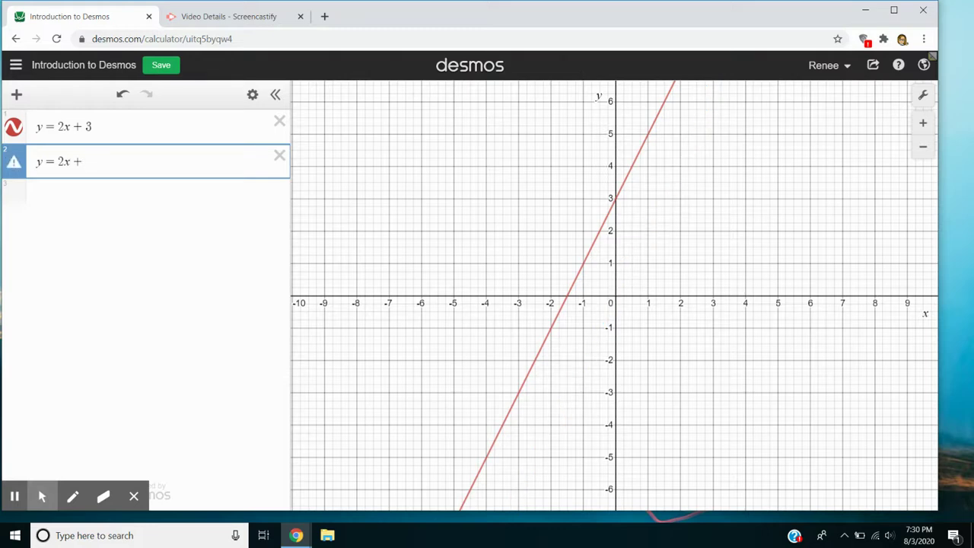
{"action": "type", "text": "4"}
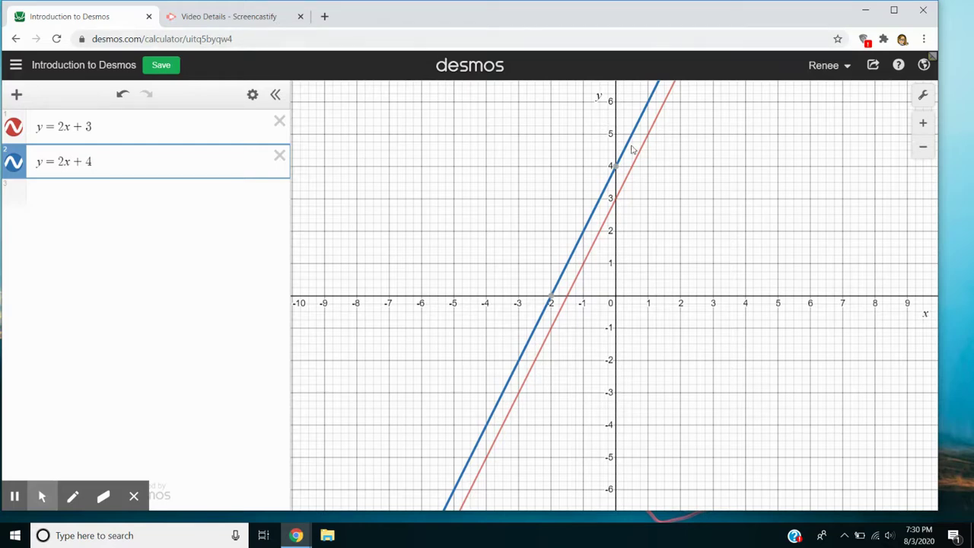
Show the y-intercept coordinates on the graphs of y = 2x + 4 and y = 2x + 3
{"action": "mouse_move", "coordinate": [616, 166]}
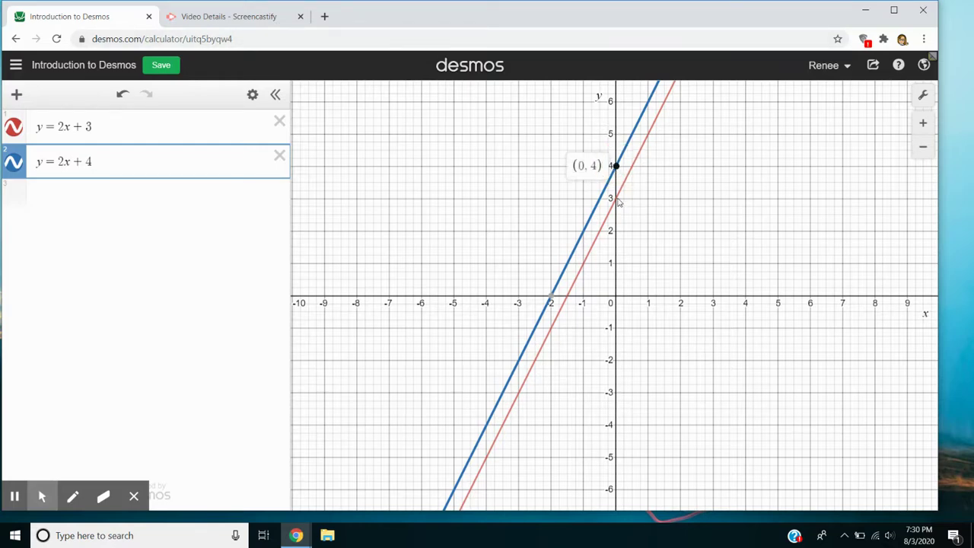
{"action": "left_click", "coordinate": [619, 199]}
{"action": "left_click", "coordinate": [616, 198]}
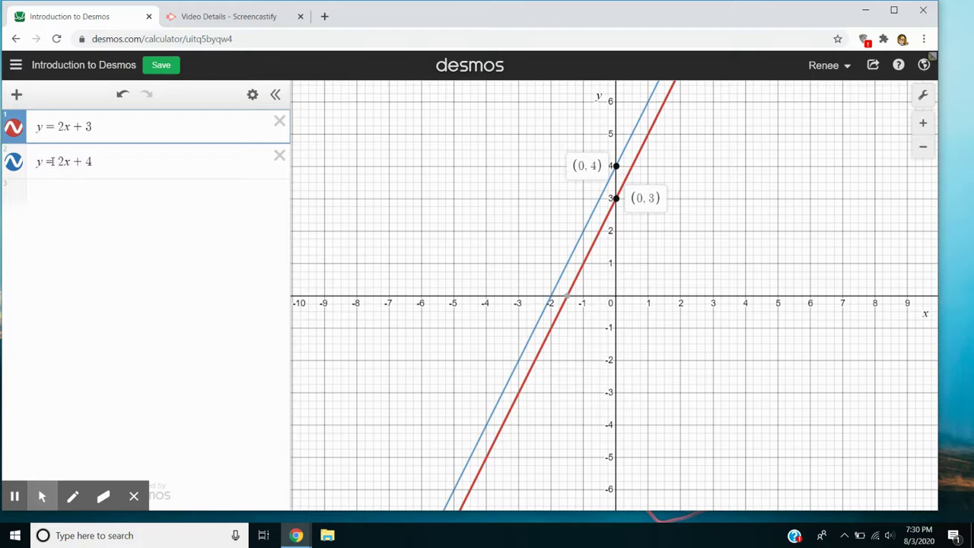
Add a third expression y = 2x + b with a slider for b
{"action": "left_click", "coordinate": [42, 199]}
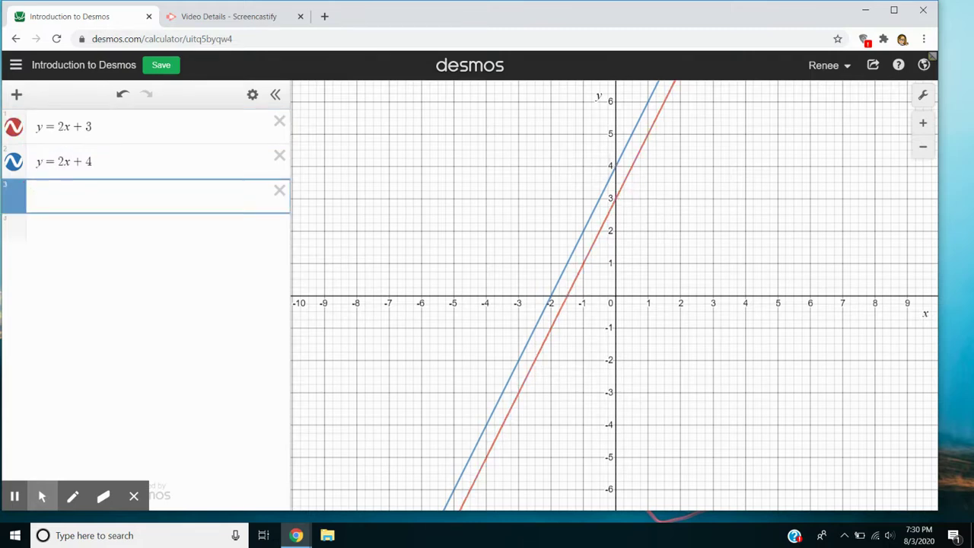
{"action": "type", "text": "y = 2"}
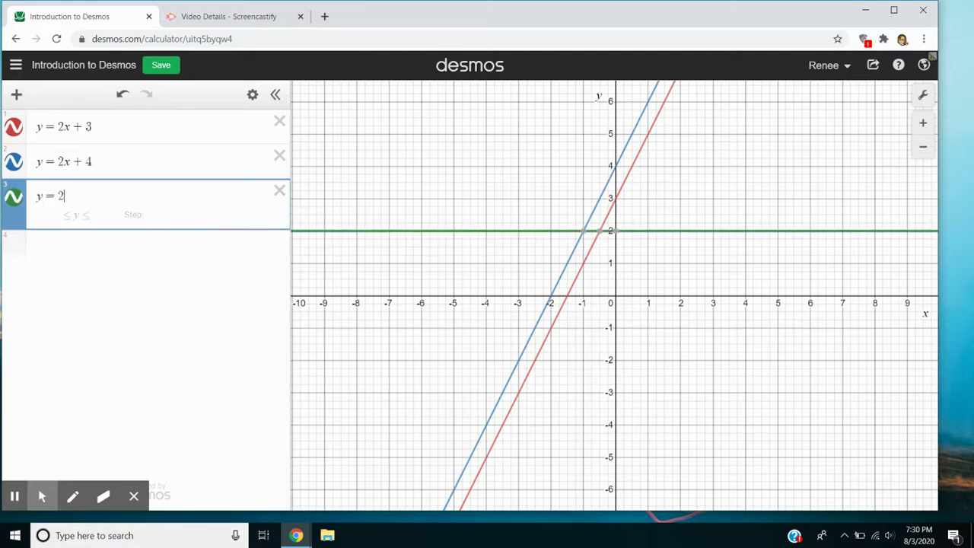
{"action": "type", "text": "x + b"}
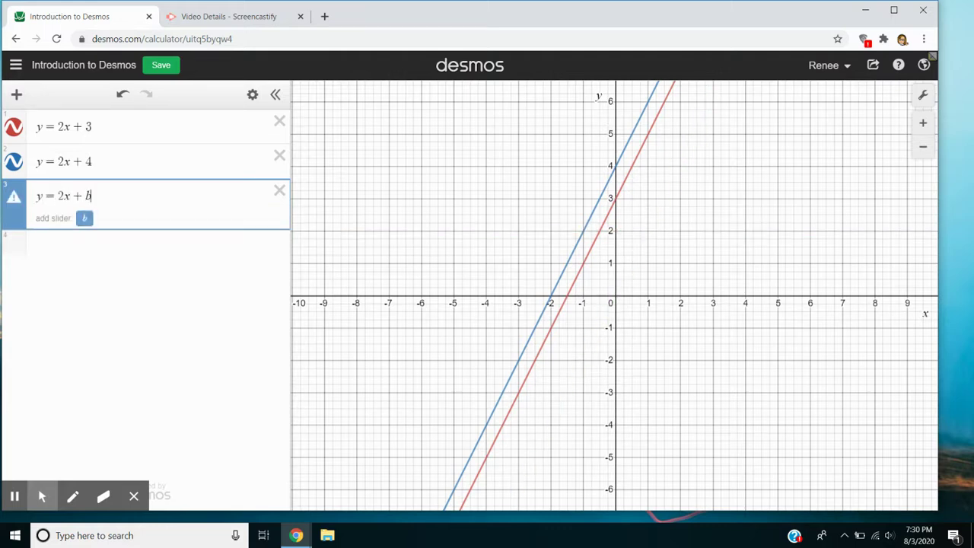
{"action": "left_click", "coordinate": [85, 218]}
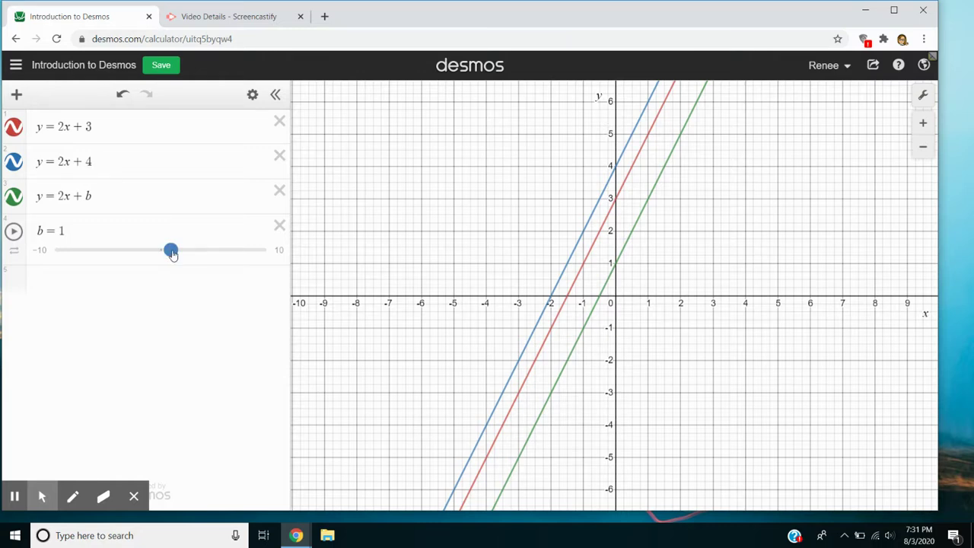
Vary b through 3, 4, 5 and −4.6 to shift the line y = 2x + b
{"action": "left_click_drag", "start_coordinate": [171, 250], "coordinate": [192, 250]}
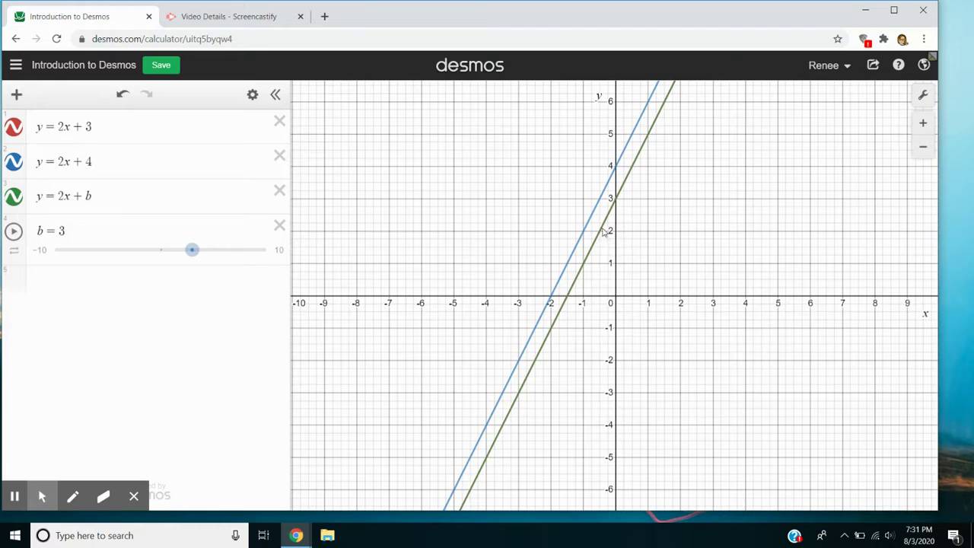
{"action": "left_click_drag", "start_coordinate": [192, 250], "coordinate": [202, 251]}
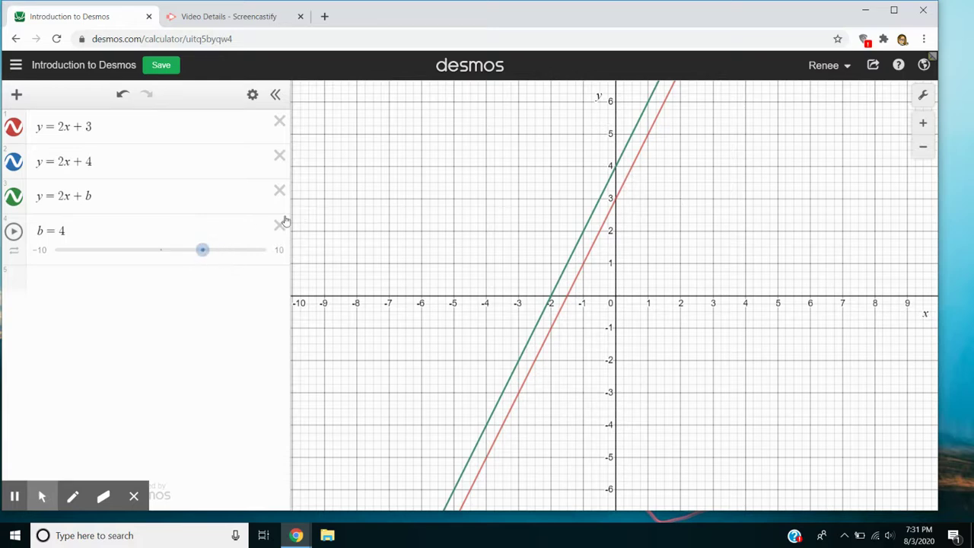
{"action": "left_click_drag", "start_coordinate": [203, 250], "coordinate": [213, 249]}
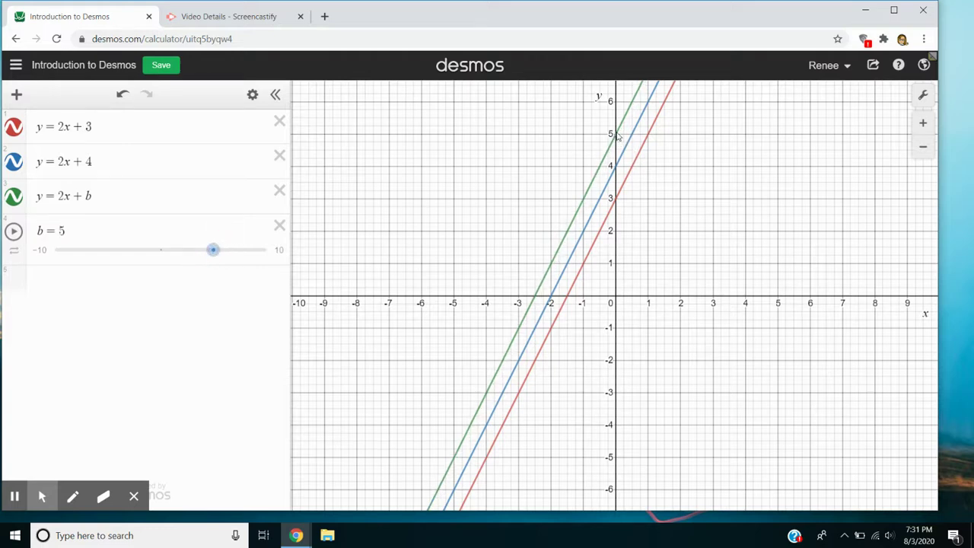
{"action": "left_click_drag", "start_coordinate": [213, 250], "coordinate": [113, 251]}
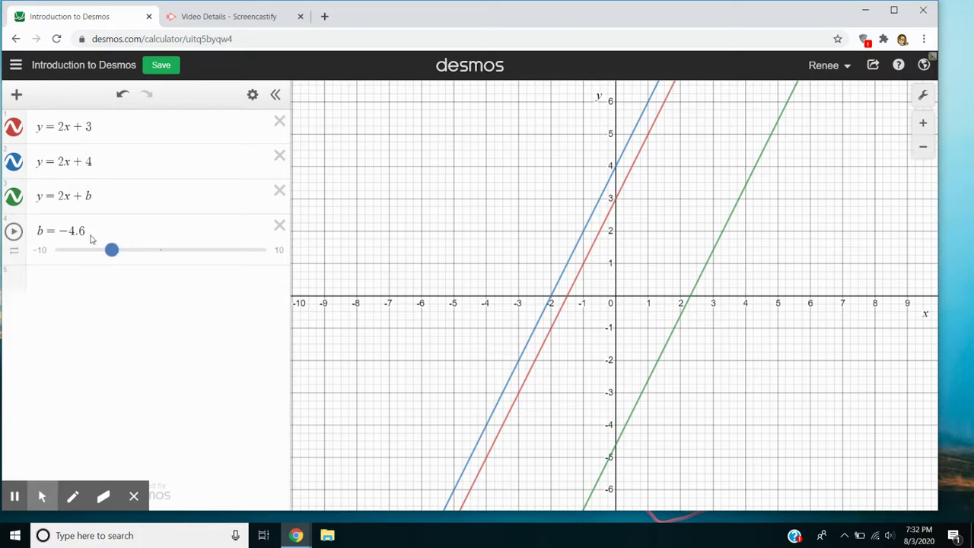
Hide the graphs of y = 2x + 3 and y = 2x + 4, and select the y = 2x + b expression
{"action": "left_click", "coordinate": [13, 127]}
{"action": "left_click", "coordinate": [12, 162]}
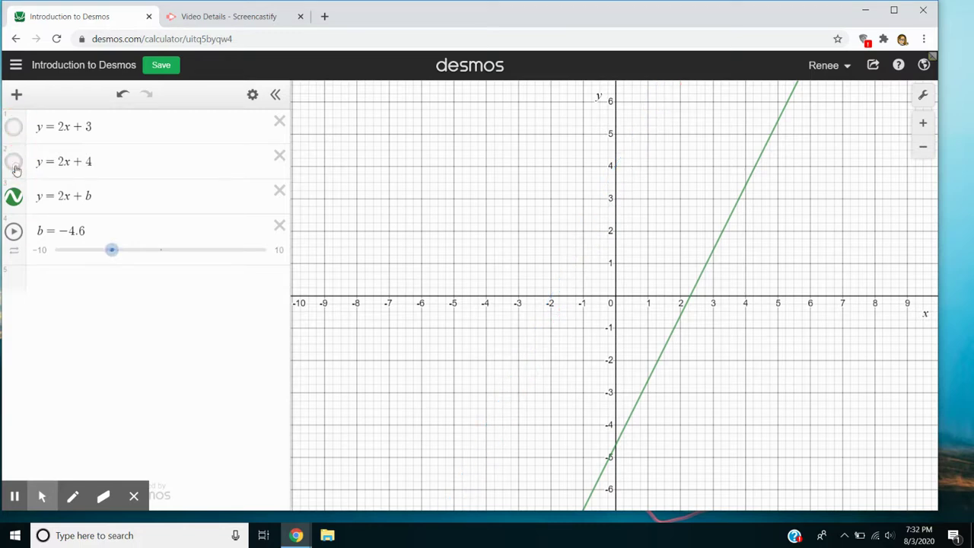
{"action": "left_click", "coordinate": [63, 195]}
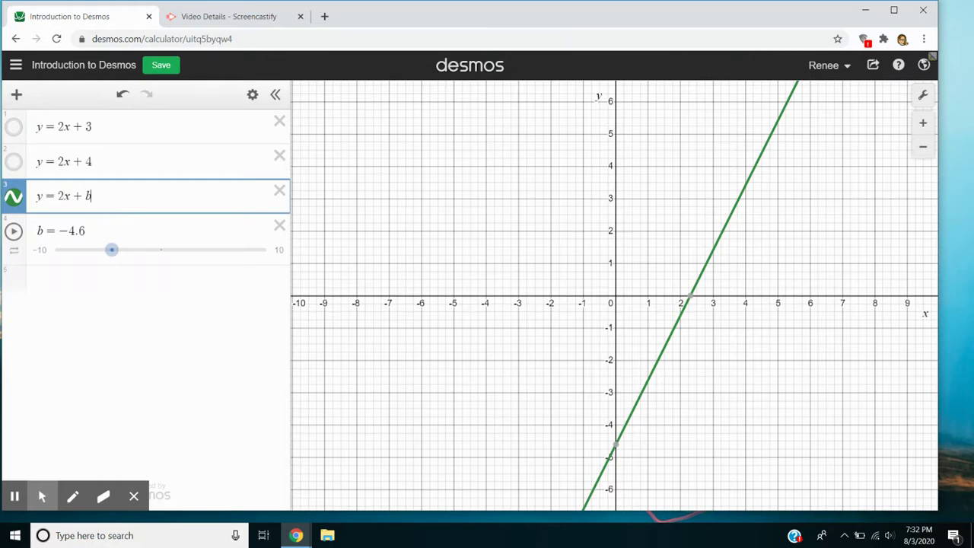
Delete the b slider and all three line equations from the expression list
{"action": "left_click", "coordinate": [280, 226]}
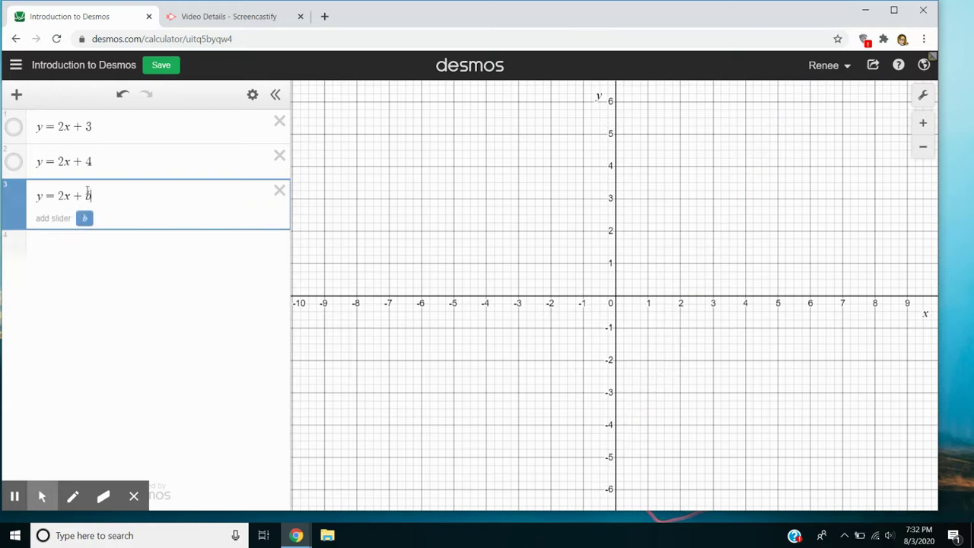
{"action": "left_click", "coordinate": [280, 190]}
{"action": "left_click", "coordinate": [280, 155]}
{"action": "left_click", "coordinate": [280, 120]}
Enter the general line y = mx + b and add sliders for both m and b
{"action": "left_click", "coordinate": [124, 129]}
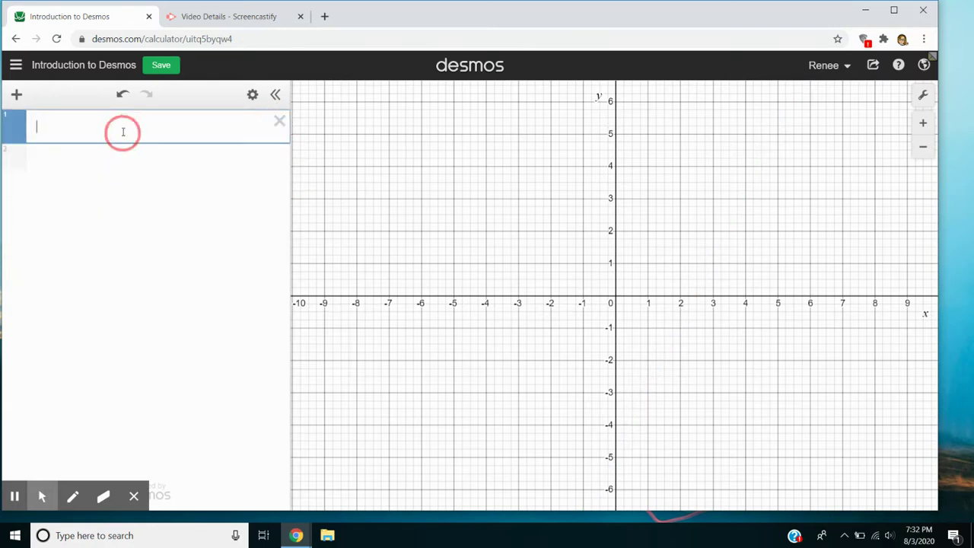
{"action": "type", "text": "y = mx + b"}
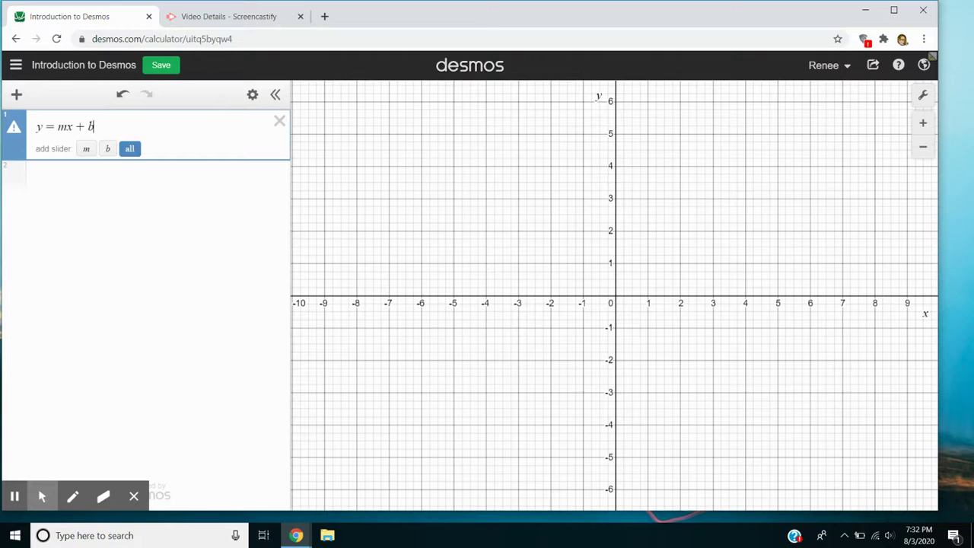
{"action": "left_click", "coordinate": [136, 152]}
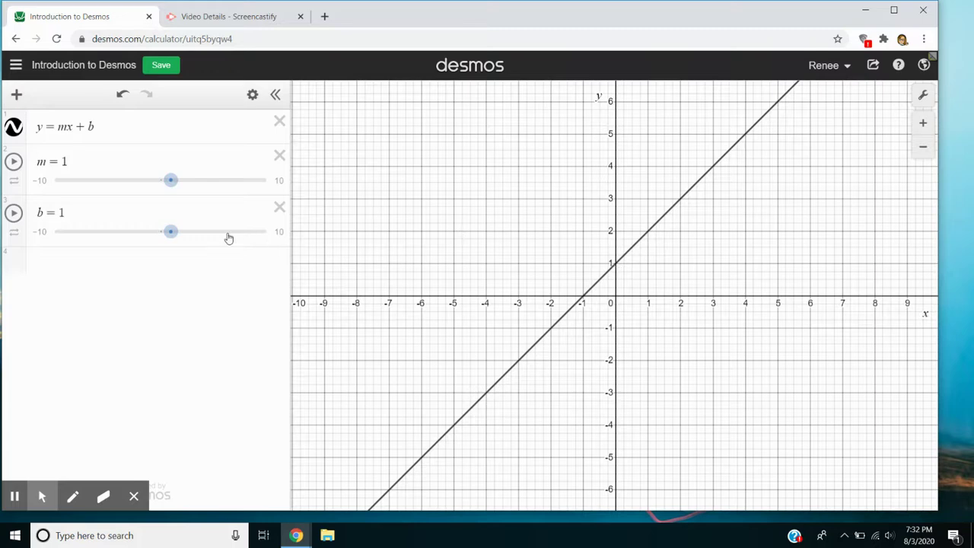
Set b to 2 and vary the slope m through 0, −0.7 and −0.4
{"action": "mouse_move", "coordinate": [170, 236]}
{"action": "left_mouse_down"}
{"action": "mouse_move", "coordinate": [217, 244]}
{"action": "mouse_move", "coordinate": [229, 234]}
{"action": "mouse_move", "coordinate": [169, 239]}
{"action": "mouse_move", "coordinate": [181, 231]}
{"action": "left_mouse_up"}
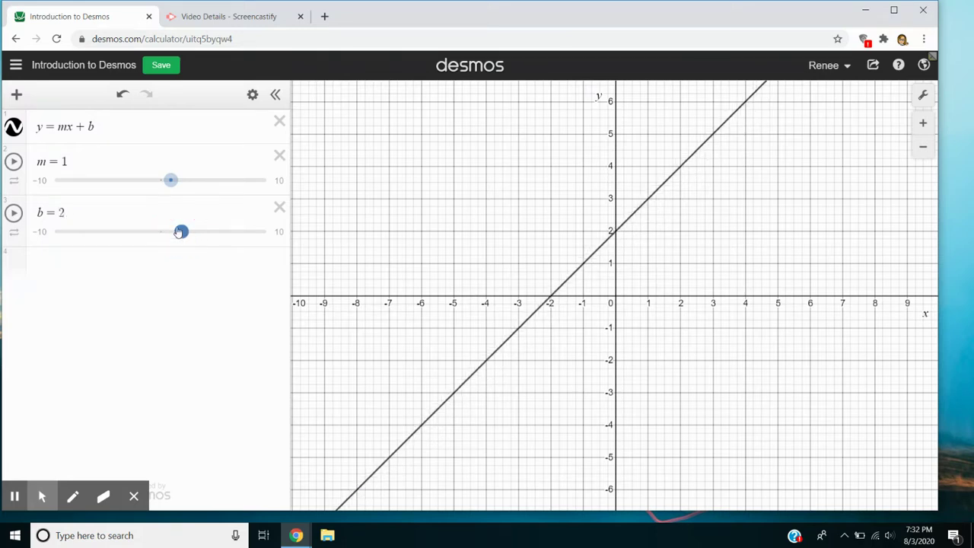
{"action": "left_click", "coordinate": [170, 182]}
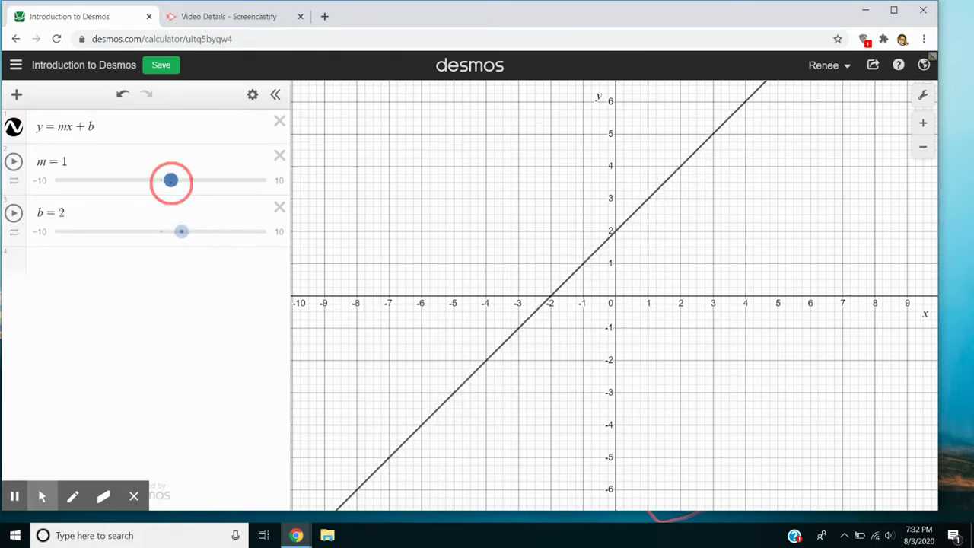
{"action": "mouse_move", "coordinate": [171, 180]}
{"action": "left_mouse_down"}
{"action": "mouse_move", "coordinate": [182, 185]}
{"action": "mouse_move", "coordinate": [161, 180]}
{"action": "left_mouse_up"}
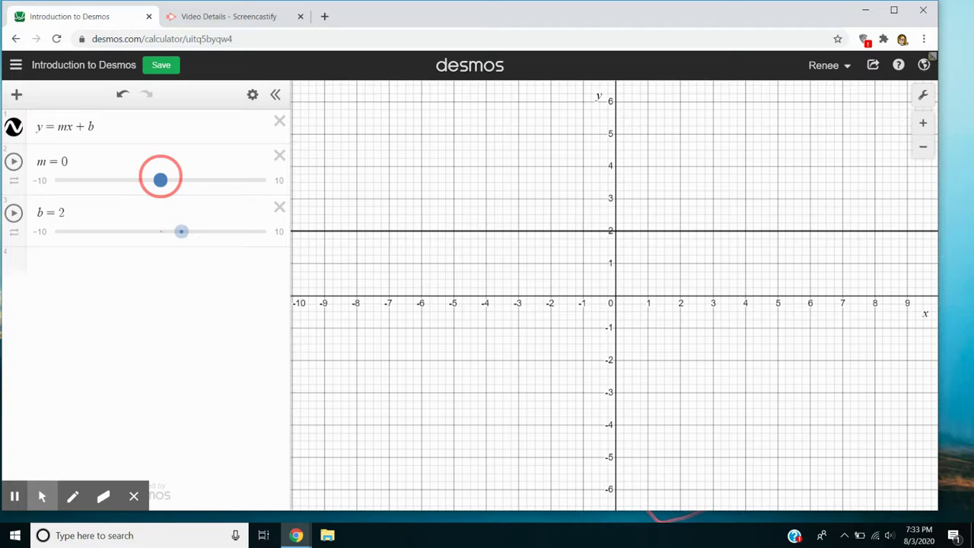
{"action": "left_click_drag", "start_coordinate": [160, 180], "coordinate": [153, 181]}
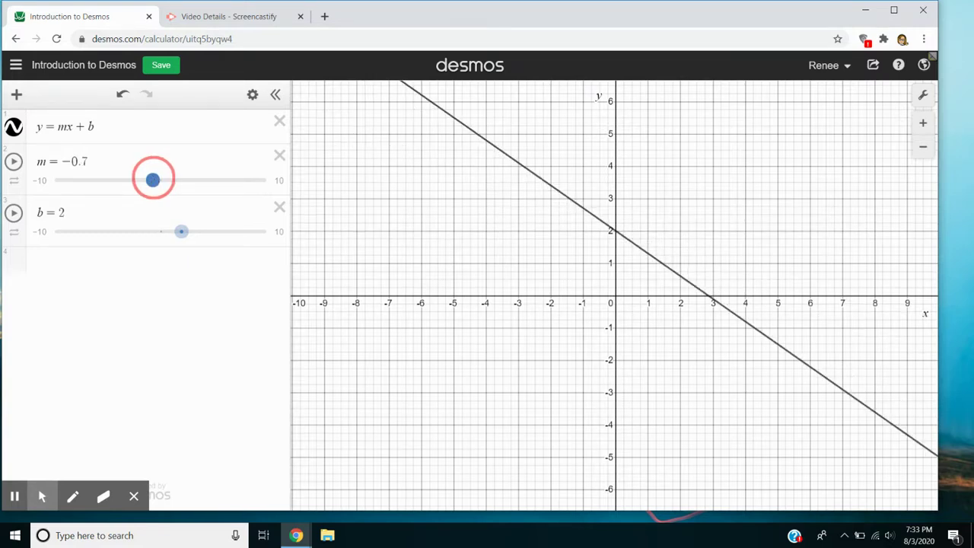
{"action": "left_click_drag", "start_coordinate": [153, 180], "coordinate": [156, 180]}
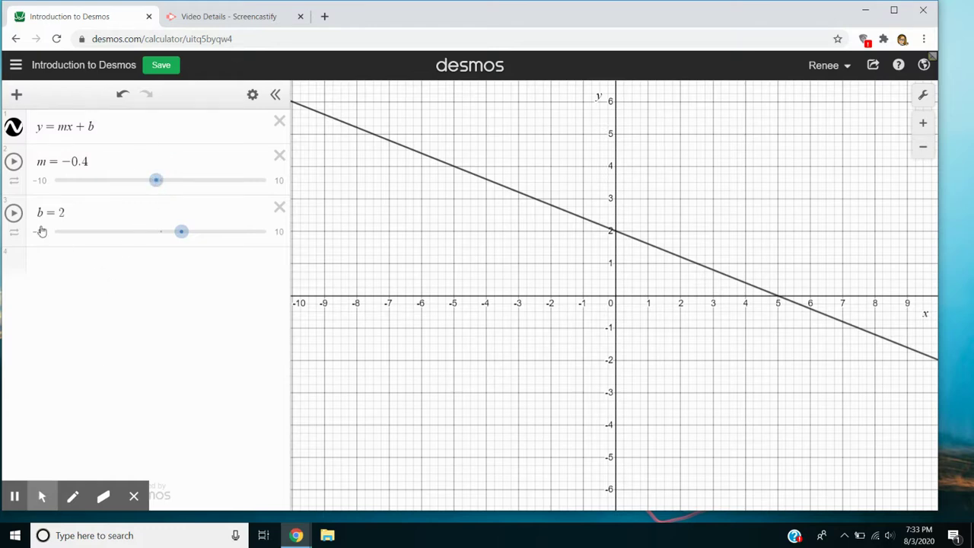
Delete the y = mx + b equation and its m and b sliders
{"action": "left_click", "coordinate": [280, 122]}
{"action": "left_click", "coordinate": [279, 121]}
{"action": "left_click", "coordinate": [280, 123]}
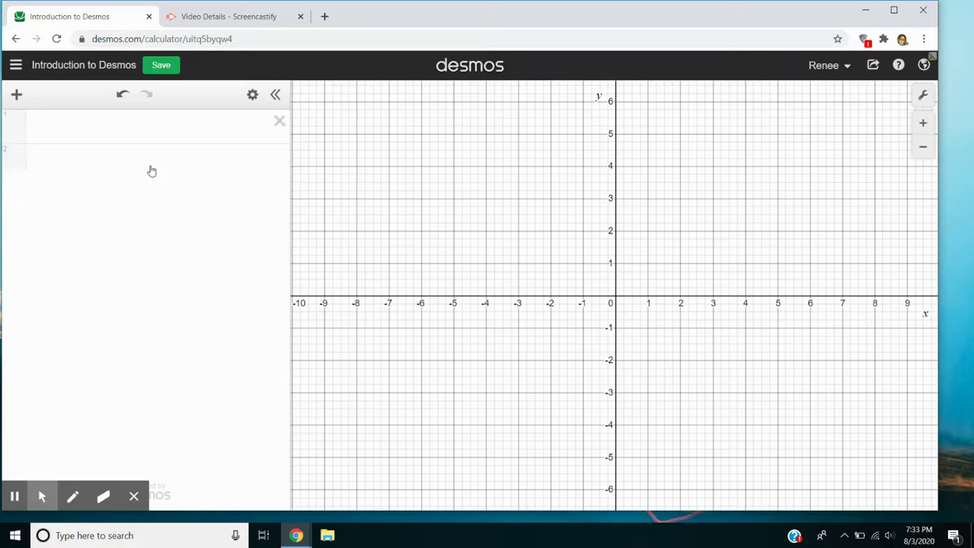
Enter the quadratic y = ax² + bx + c and add sliders for a, b and c
{"action": "left_click", "coordinate": [129, 132]}
{"action": "type", "text": "y=x"}
{"action": "type", "text": "x^2"}
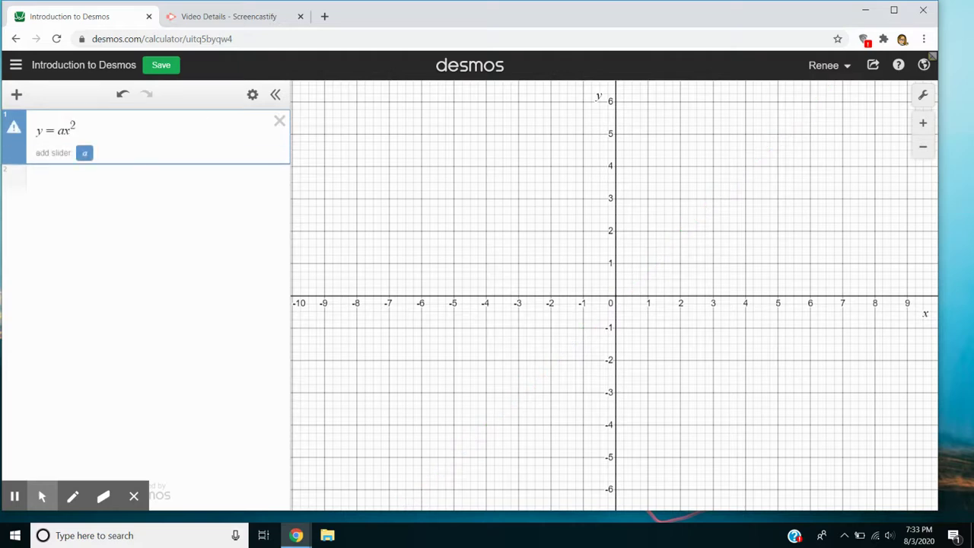
{"action": "type", "text": "x+c"}
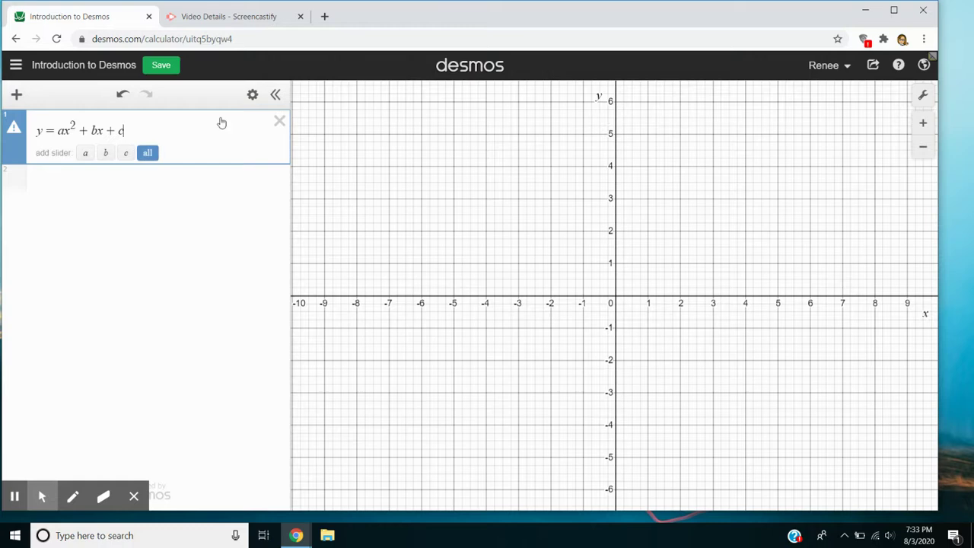
{"action": "left_click", "coordinate": [148, 153]}
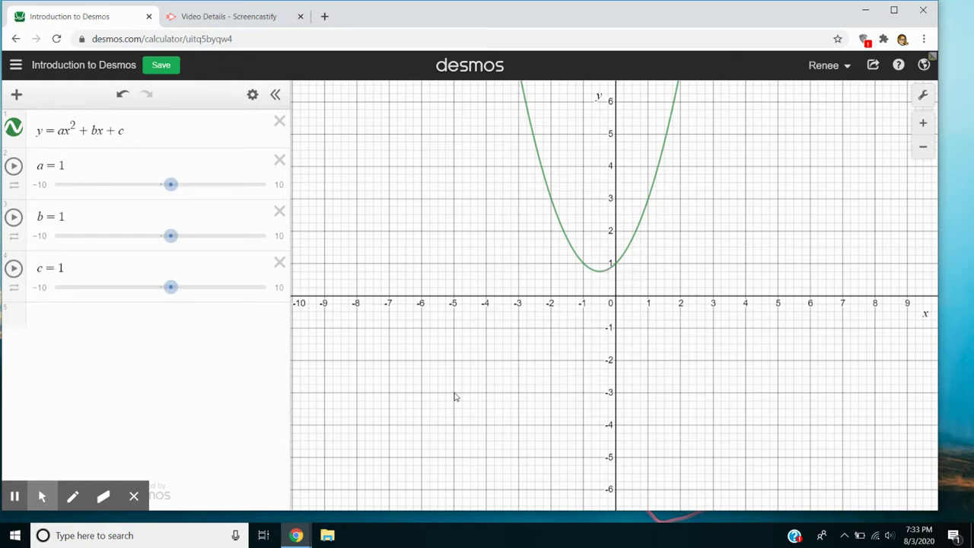
Vary c through 2 and 3, and show the coordinates of the parabola's y-intercept
{"action": "left_click_drag", "start_coordinate": [171, 287], "coordinate": [181, 289]}
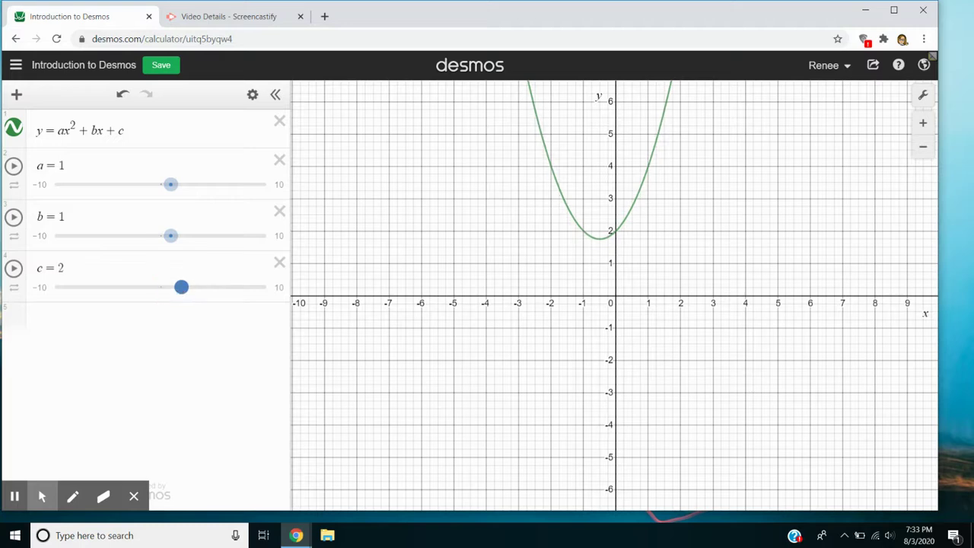
{"action": "left_click_drag", "start_coordinate": [181, 289], "coordinate": [191, 287]}
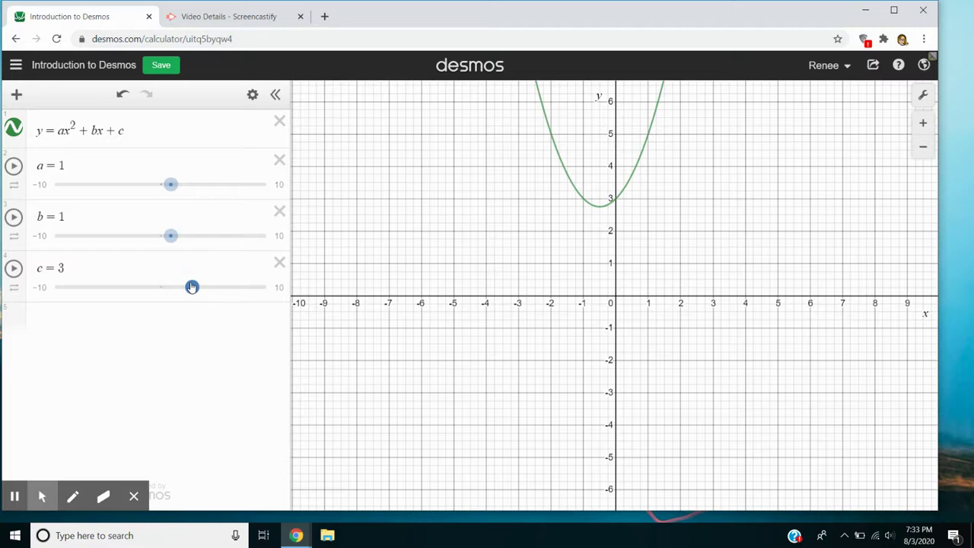
{"action": "left_click", "coordinate": [617, 200]}
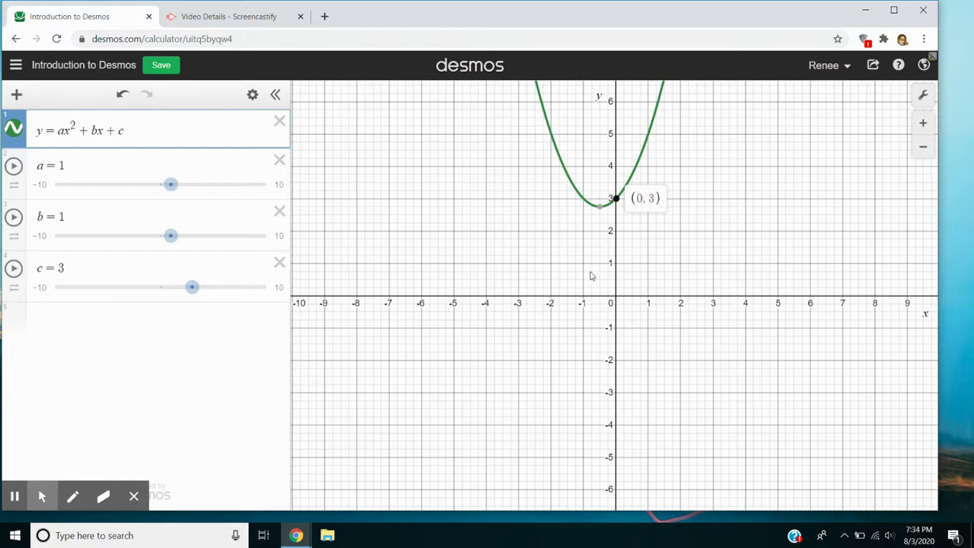
Return c to 1 and vary the quadratic coefficient a through 0 and −0.5
{"action": "left_click_drag", "start_coordinate": [192, 288], "coordinate": [171, 286]}
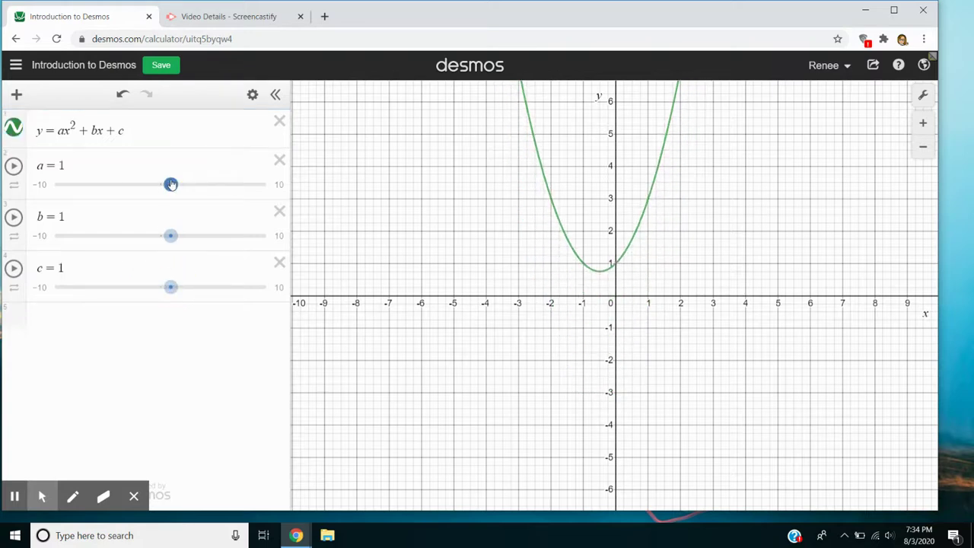
{"action": "mouse_move", "coordinate": [171, 184]}
{"action": "left_mouse_down"}
{"action": "mouse_move", "coordinate": [196, 187]}
{"action": "mouse_move", "coordinate": [160, 184]}
{"action": "left_mouse_up"}
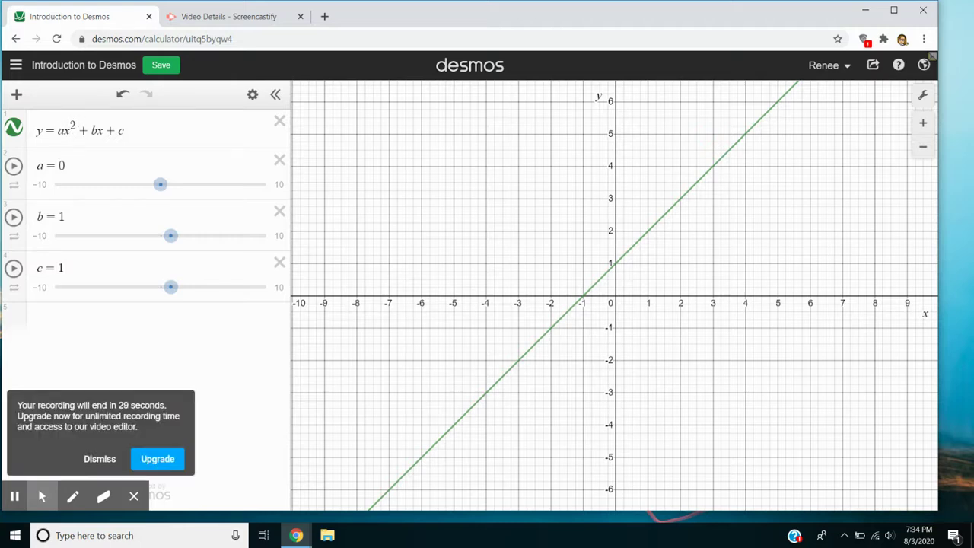
{"action": "left_click_drag", "start_coordinate": [160, 184], "coordinate": [151, 187]}
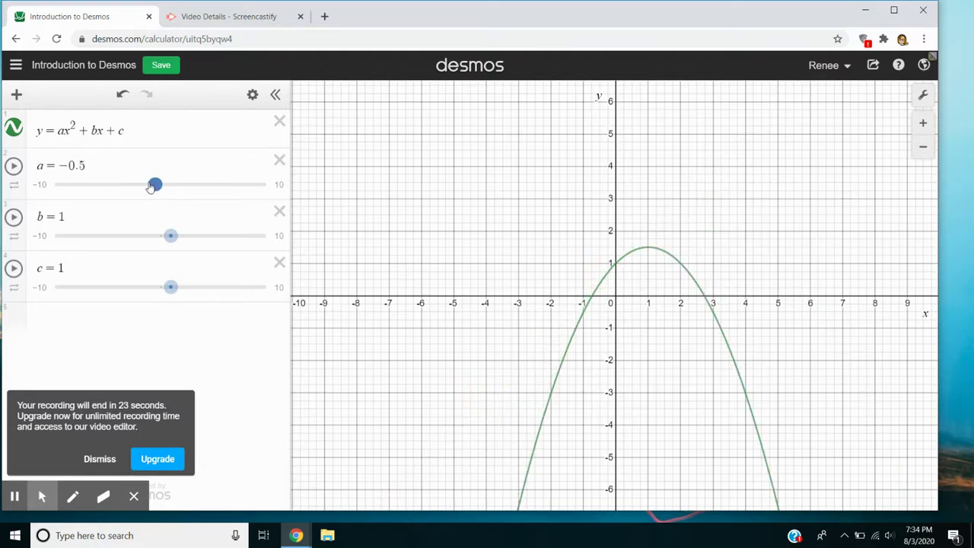